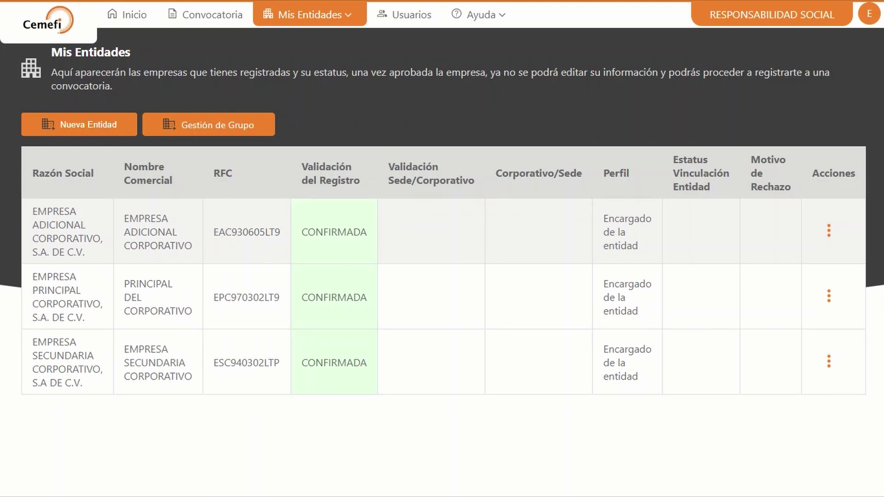
# - Review the registered companies and the Validación del Registro status of each one in Mis Entidades
pyautogui.moveTo(37, 212); pyautogui.dragTo(149, 312)
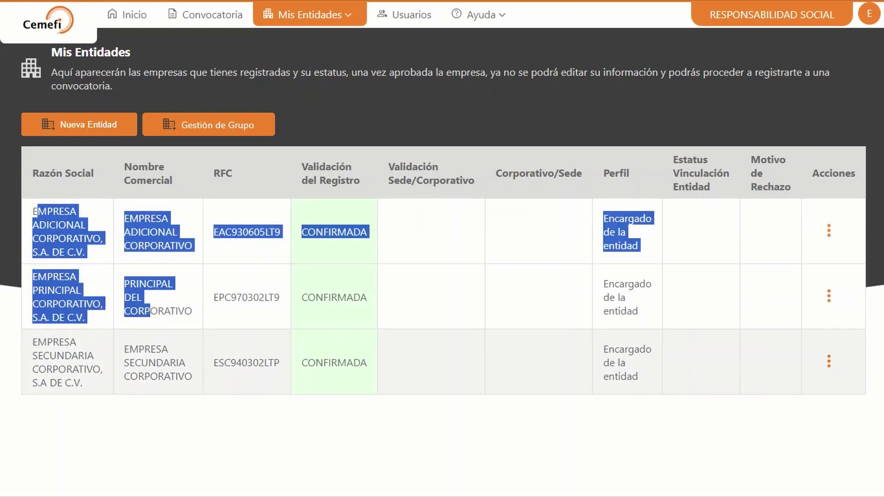
pyautogui.click(158, 361)
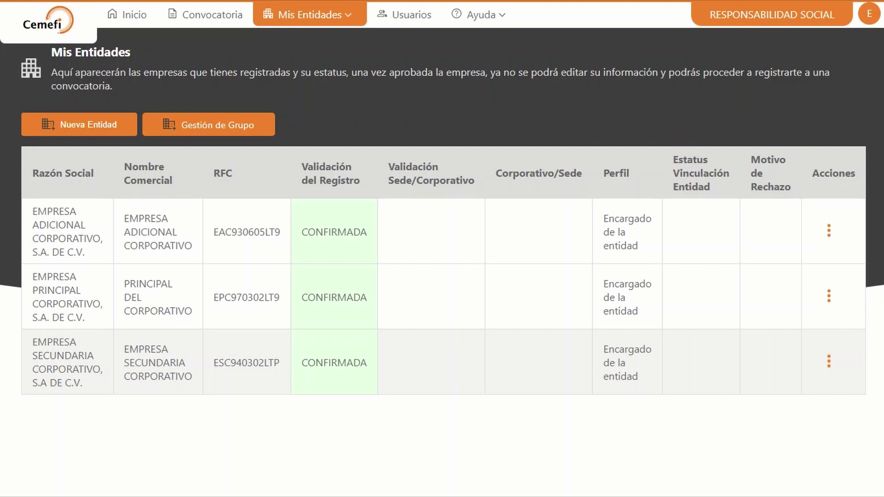
pyautogui.moveTo(209, 125)
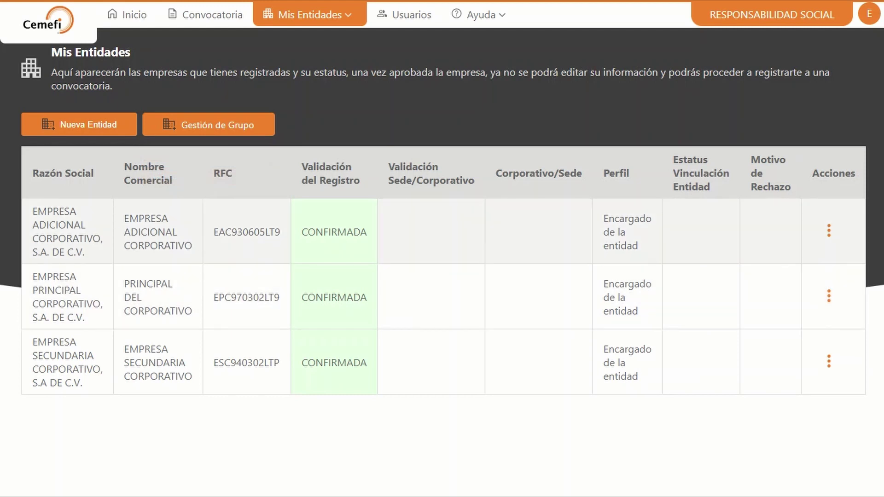
pyautogui.moveTo(302, 232); pyautogui.dragTo(368, 232)
pyautogui.click(334, 297)
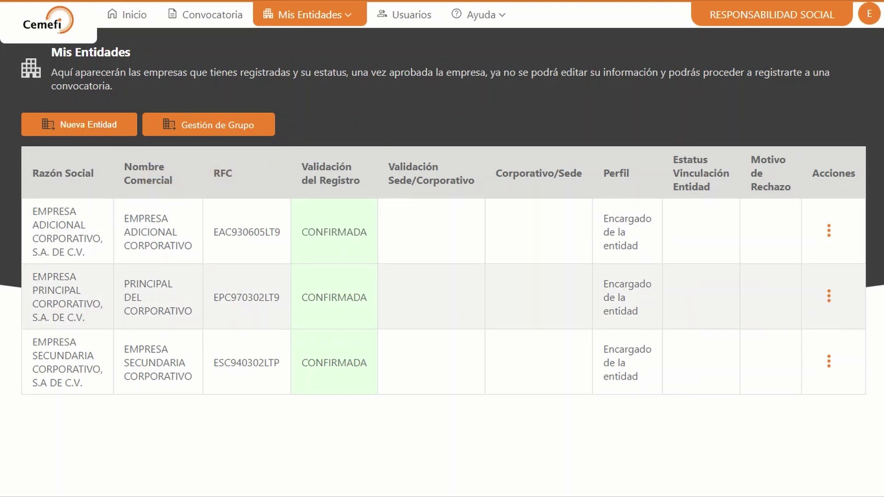
pyautogui.moveTo(302, 297); pyautogui.dragTo(367, 298)
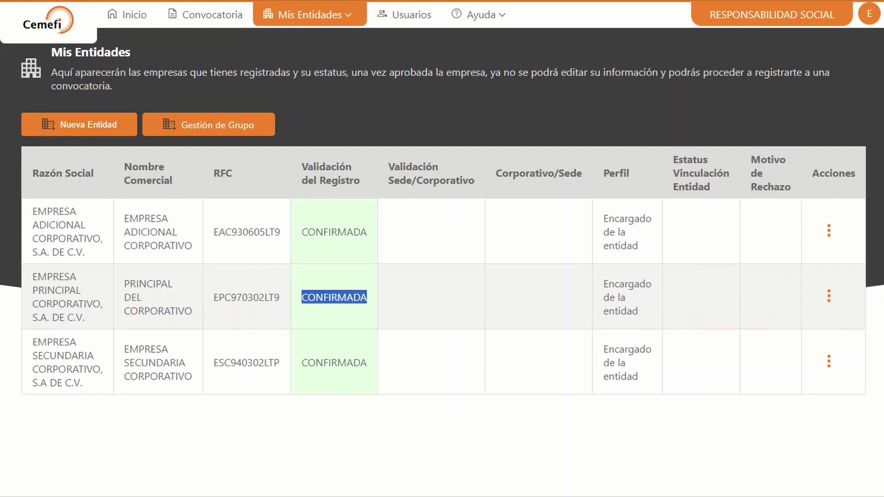
pyautogui.moveTo(301, 363); pyautogui.dragTo(367, 362)
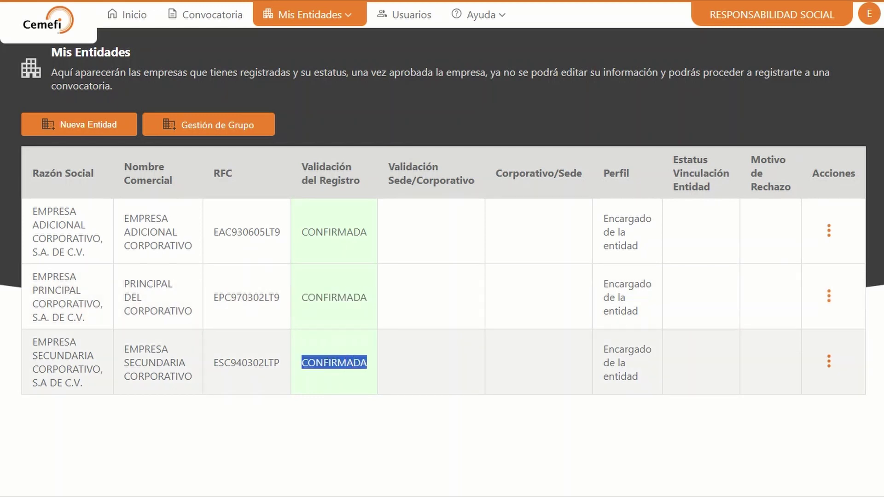
pyautogui.click(368, 362)
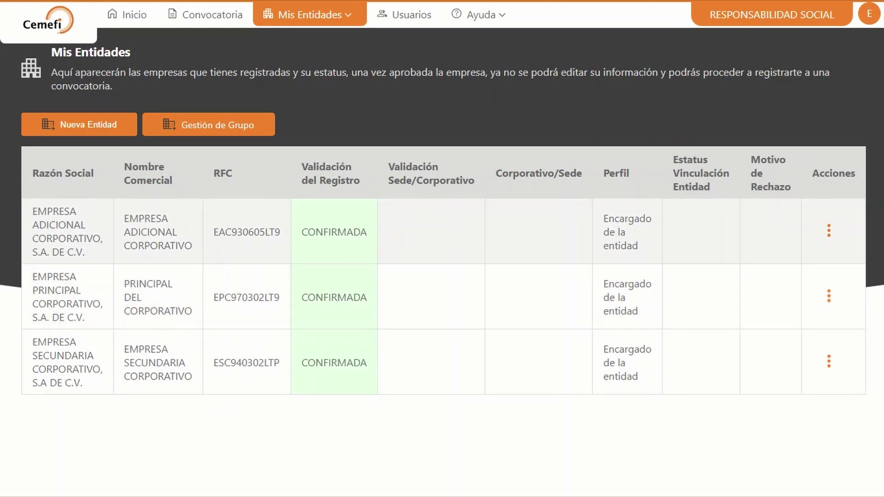
# - Start a new corporate group with EMPRESA PRINCIPAL CORPORATIVO, S.A. DE C.V. as its Entidad Principal
pyautogui.click(209, 125)
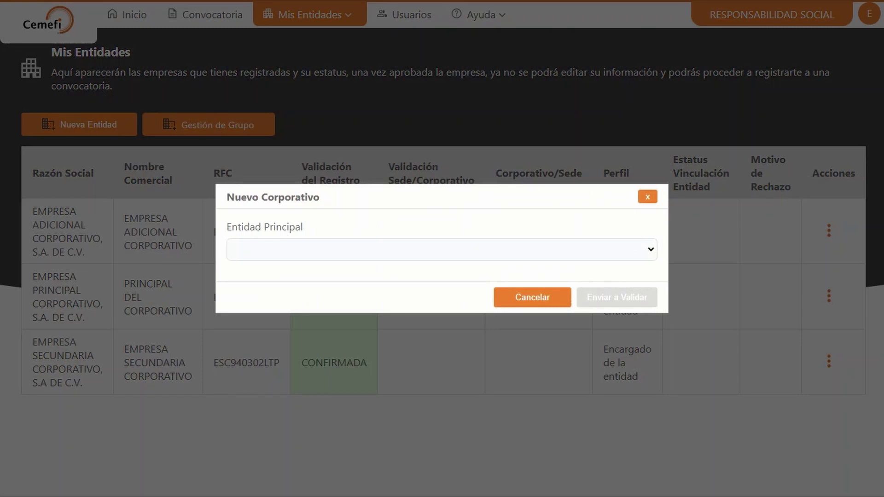
pyautogui.click(441, 250)
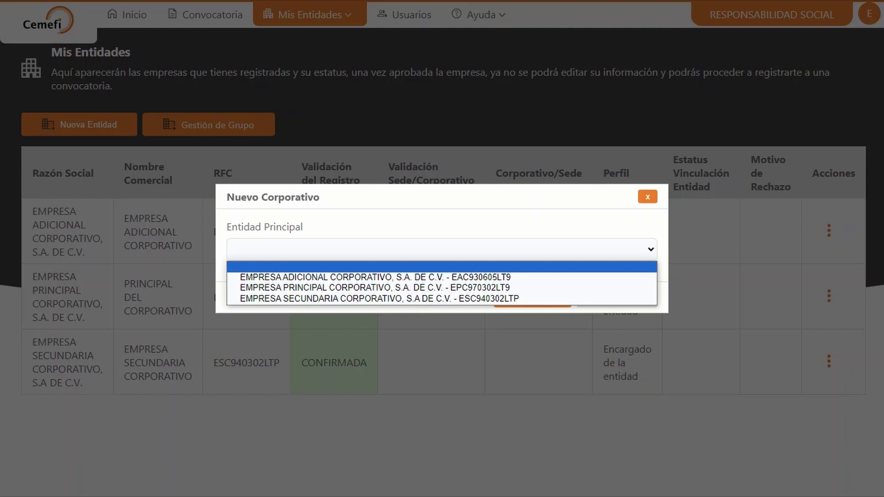
pyautogui.press('Down')
pyautogui.press('Down')
pyautogui.press('Down')
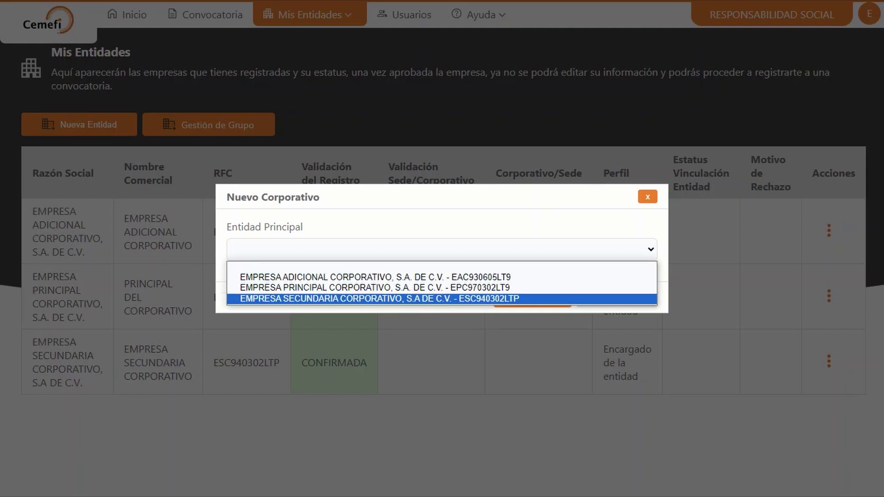
pyautogui.press('Up')
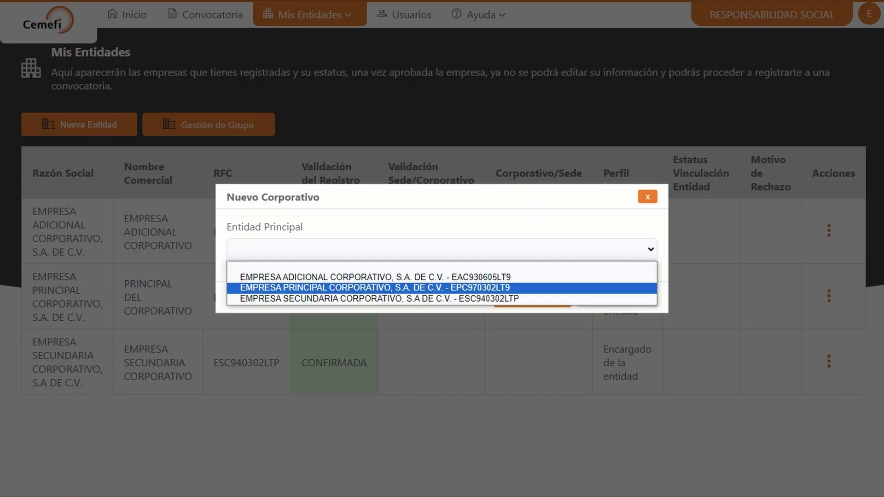
pyautogui.press('Return')
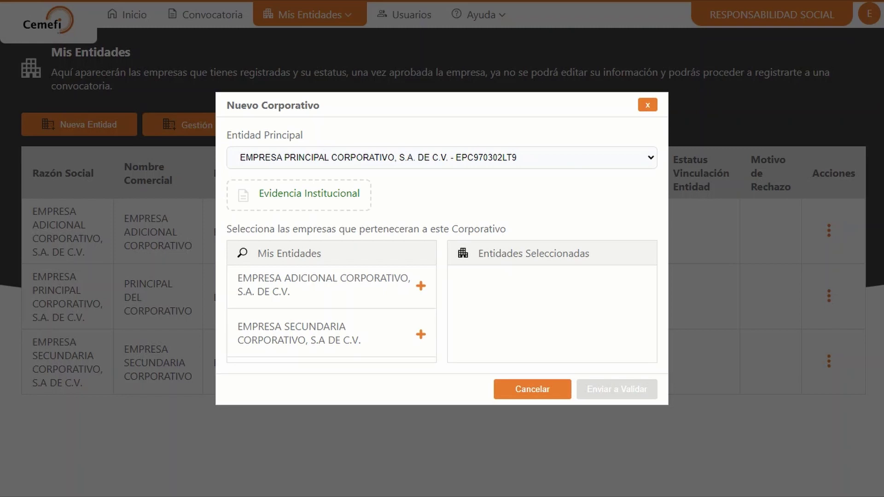
# - Add EMPRESA ADICIONAL CORPORATIVO and EMPRESA SECUNDARIA CORPORATIVO to the new group's selected entities
pyautogui.moveTo(238, 278); pyautogui.dragTo(361, 341)
pyautogui.click(420, 286)
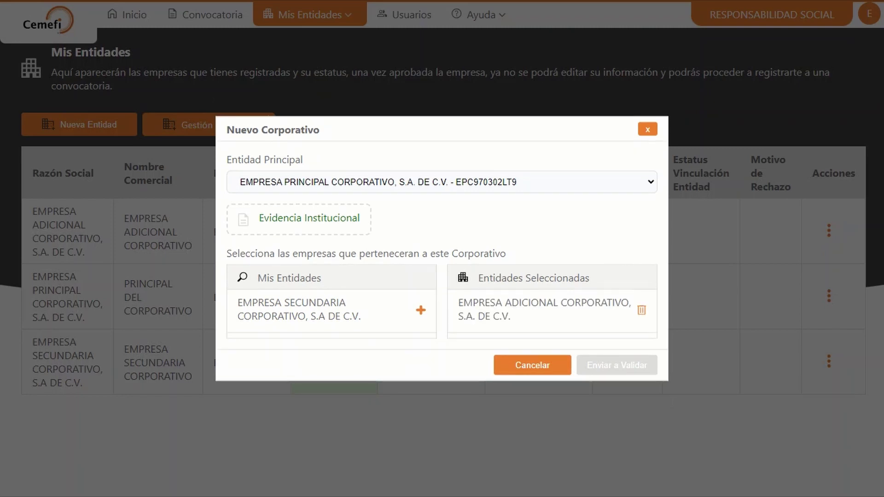
pyautogui.click(420, 310)
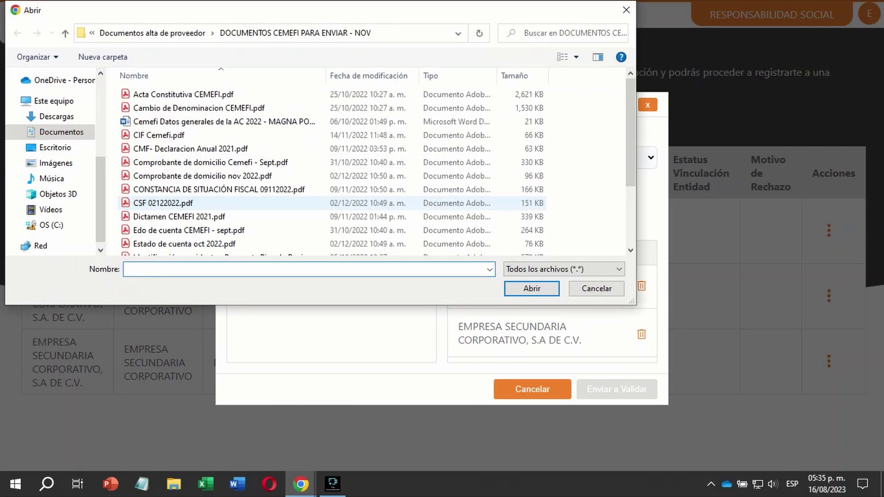
# - Upload Acta Constitutiva CEMEFI.pdf as the Evidencia Institucional and submit the corporate group for validation
pyautogui.doubleClick(183, 94)
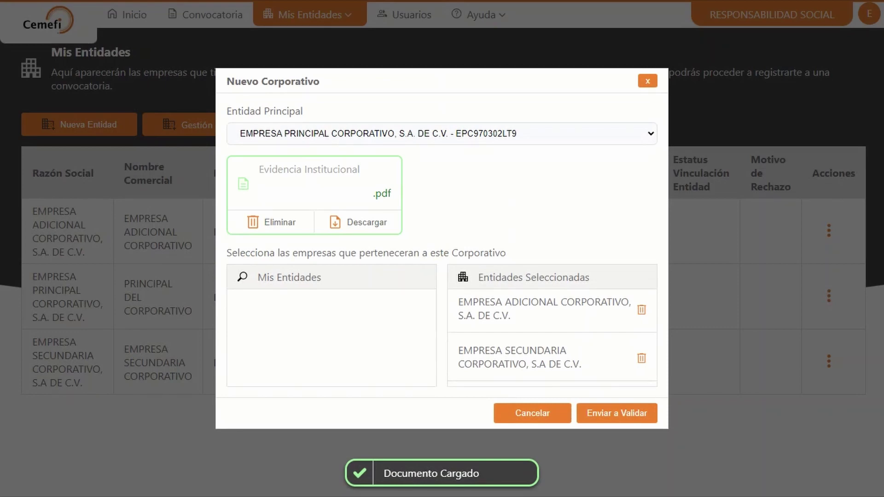
pyautogui.click(617, 413)
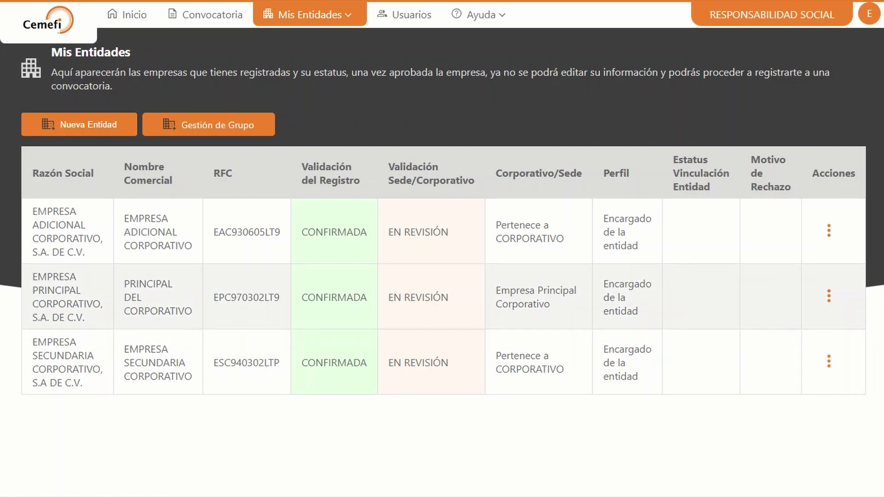
# - Check each company's Validación Sede/Corporativo status and the principal company's Corporativo/Sede role
pyautogui.moveTo(388, 232); pyautogui.dragTo(449, 232)
pyautogui.click(414, 298)
pyautogui.moveTo(388, 297); pyautogui.dragTo(449, 297)
pyautogui.click(415, 363)
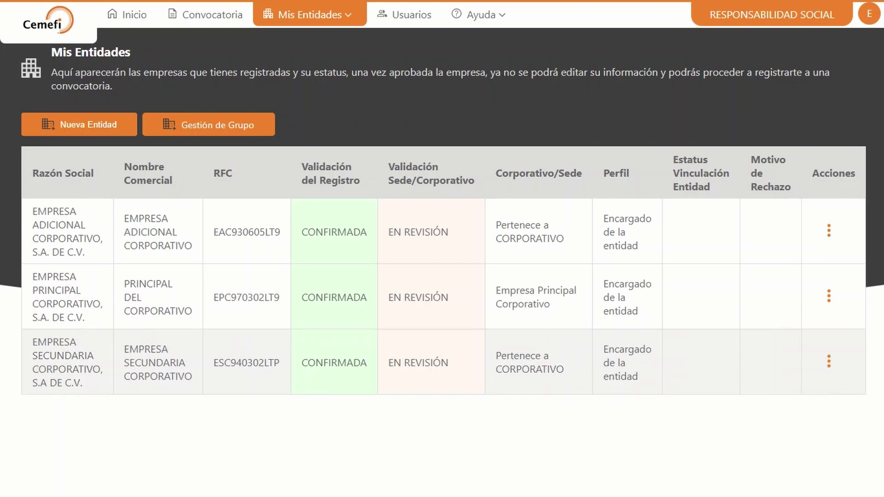
pyautogui.moveTo(388, 363); pyautogui.dragTo(449, 363)
pyautogui.click(449, 304)
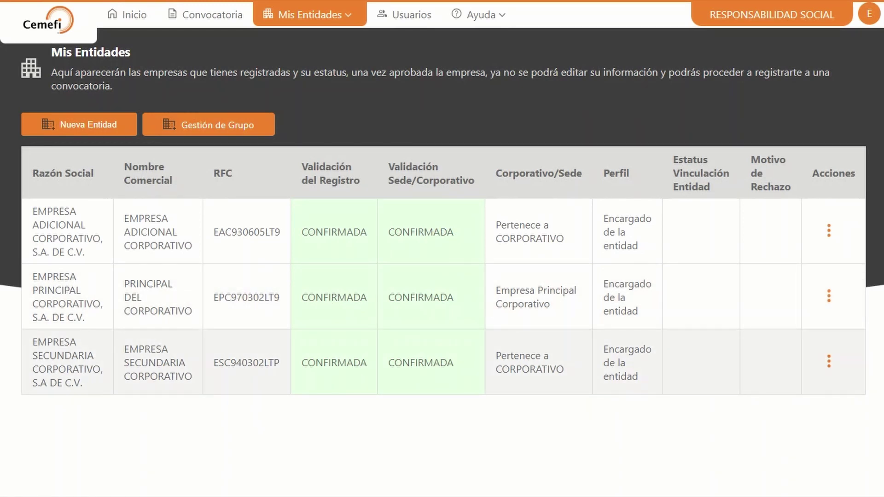
pyautogui.moveTo(496, 290); pyautogui.dragTo(550, 304)
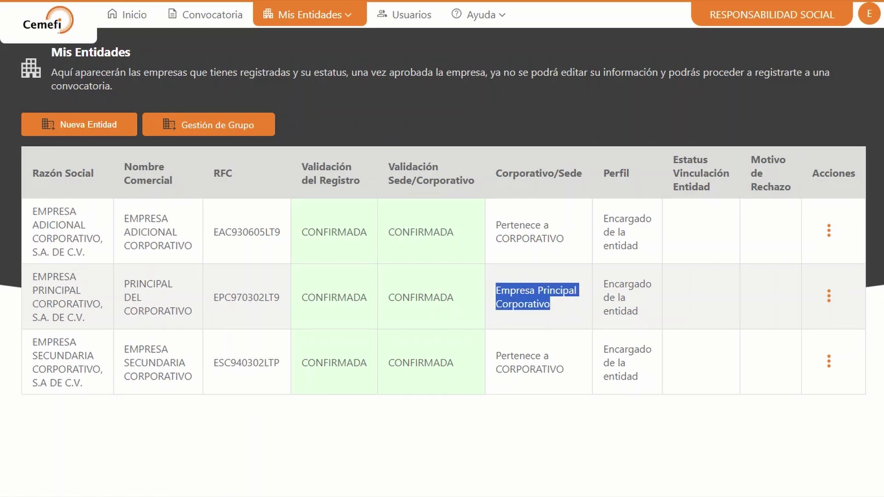
# - View the available convocatorias for EMPRESA ADICIONAL CORPORATIVO and for EMPRESA SECUNDARIA CORPORATIVO
pyautogui.click(205, 14)
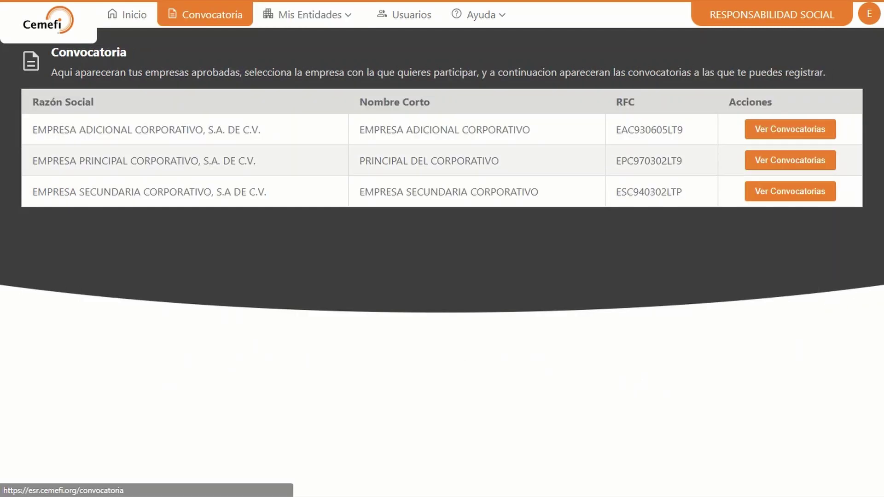
pyautogui.click(791, 129)
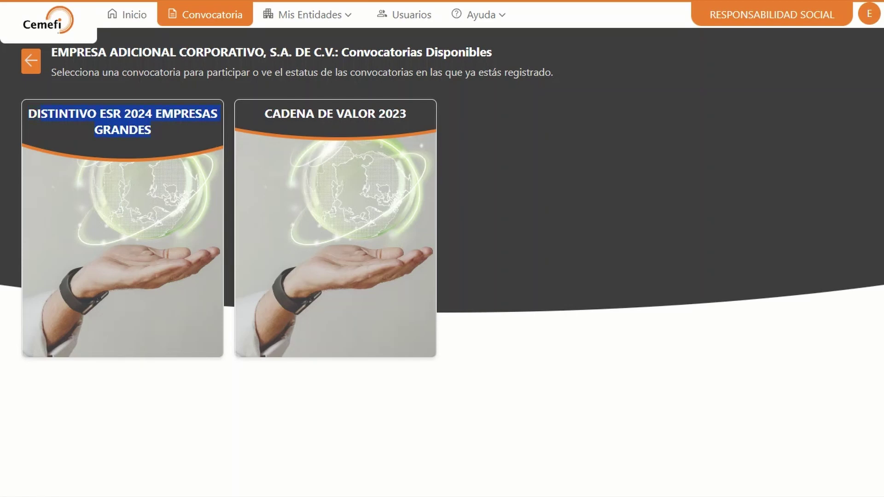
pyautogui.click(31, 61)
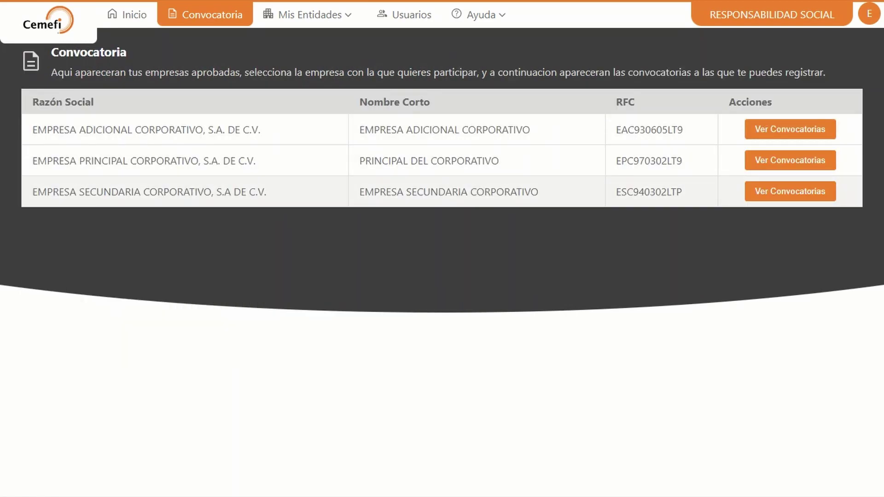
pyautogui.click(790, 190)
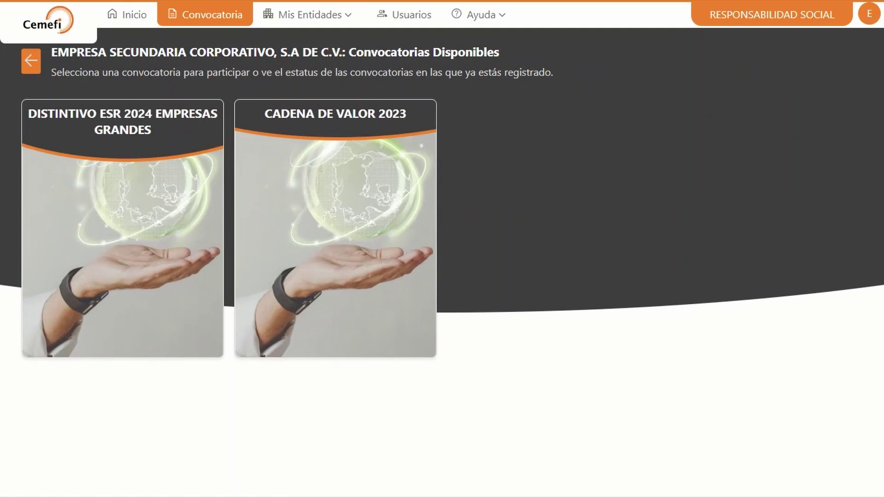
pyautogui.click(31, 61)
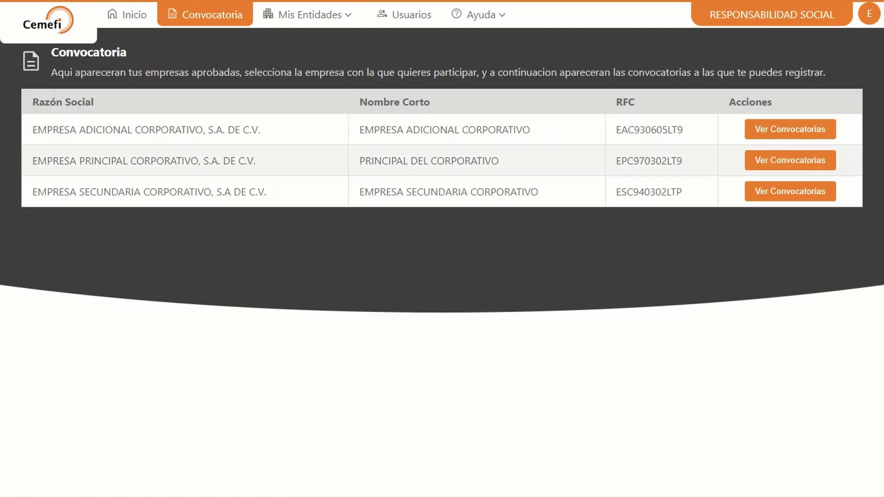
# - Open the DISTINTIVO ESR® participation form for EMPRESA PRINCIPAL CORPORATIVO and review its Modalidad de participación and Años de Obtención
pyautogui.click(790, 160)
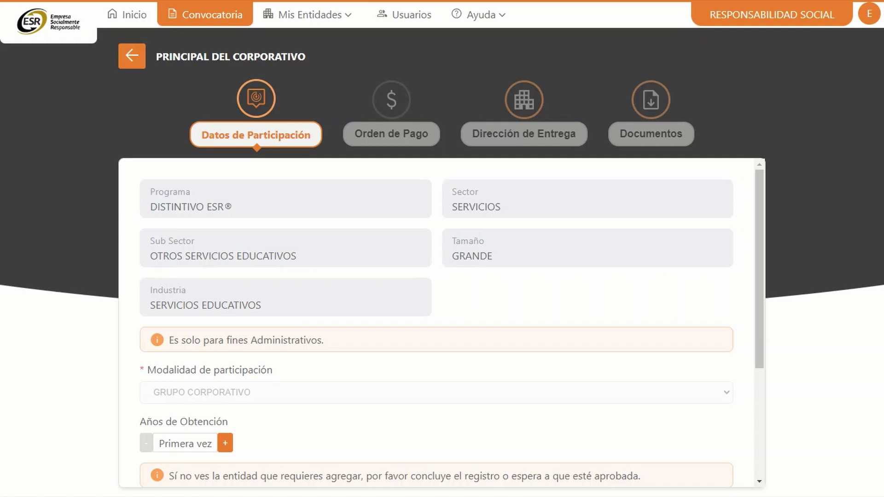
pyautogui.scroll(-1, 442, 323)
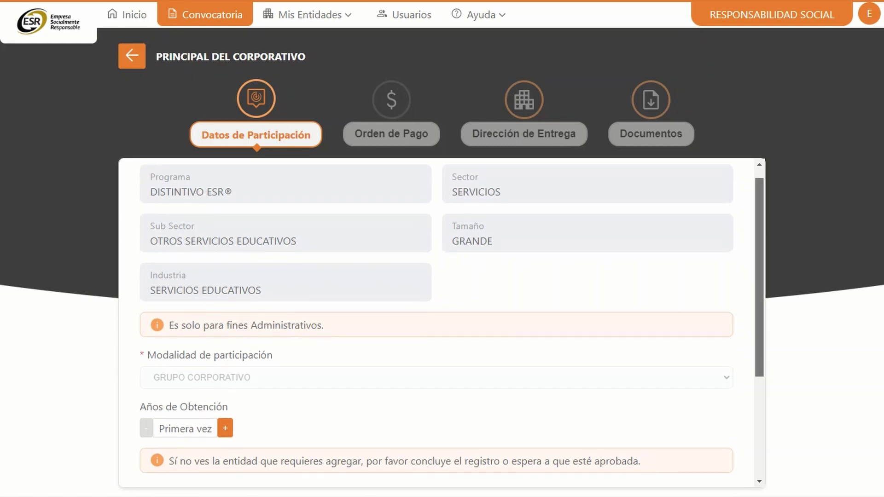
pyautogui.scroll(-3, 442, 323)
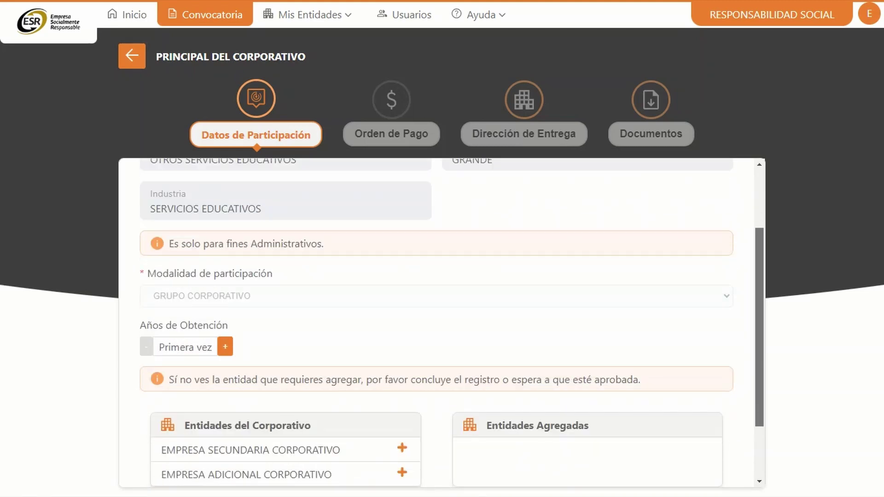
pyautogui.scroll(-1, 442, 322)
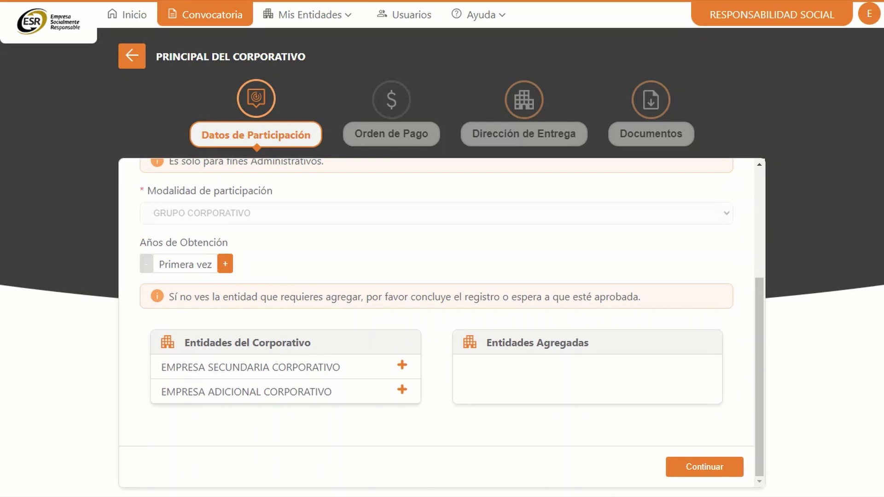
pyautogui.moveTo(164, 264); pyautogui.dragTo(212, 264)
pyautogui.click(212, 265)
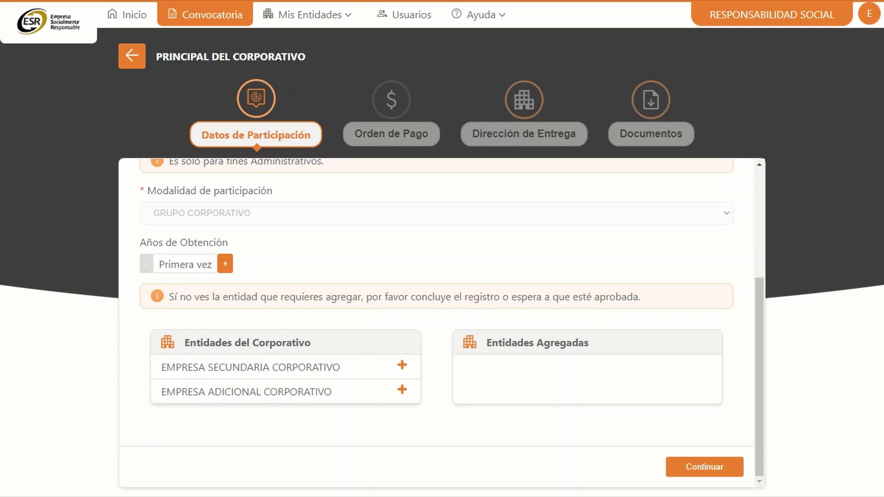
# - Add EMPRESA SECUNDARIA CORPORATIVO as Acompañante and EMPRESA ADICIONAL CORPORATIVO as Adicional to the participation's Entidades Agregadas
pyautogui.click(402, 365)
pyautogui.click(402, 390)
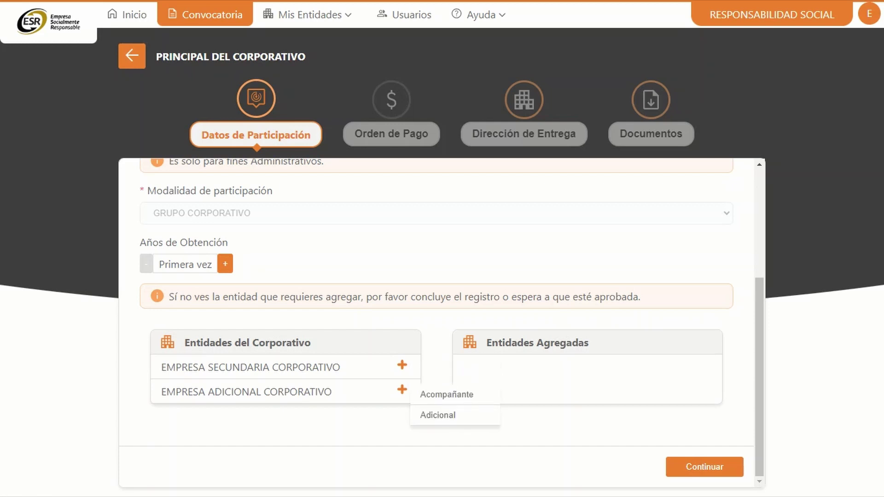
pyautogui.moveTo(402, 365)
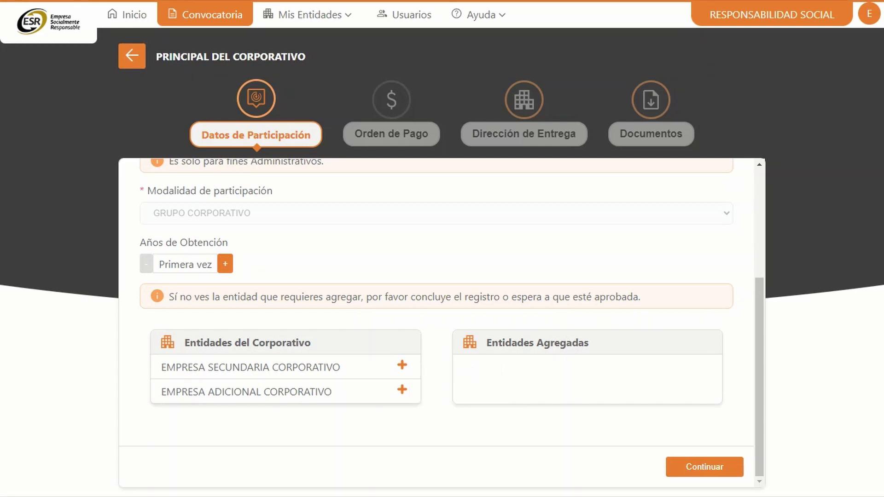
pyautogui.moveTo(402, 389)
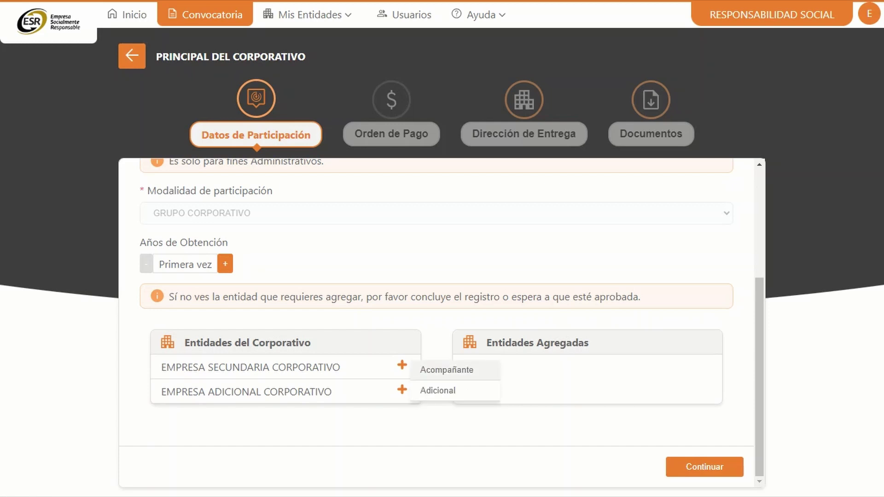
pyautogui.click(447, 369)
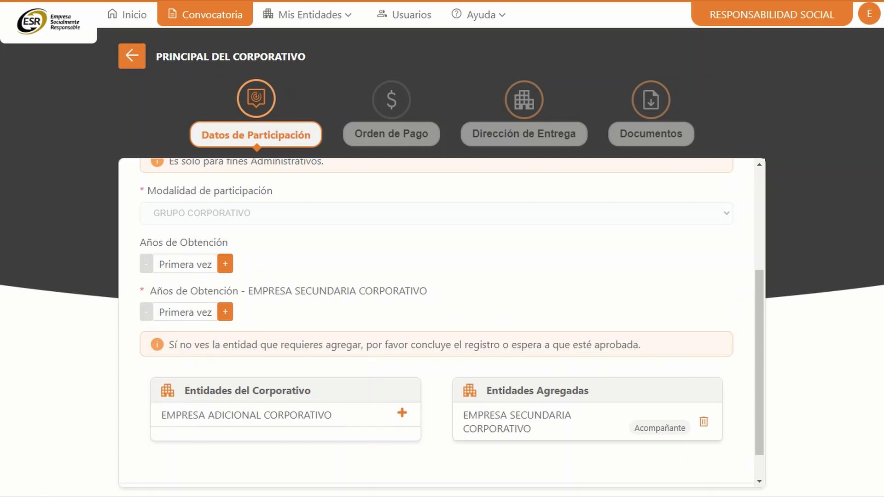
pyautogui.moveTo(402, 413)
pyautogui.click(438, 438)
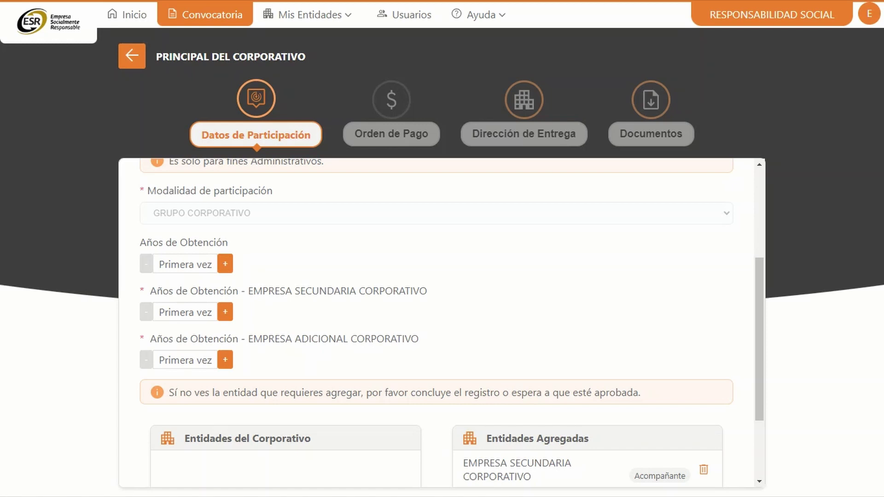
pyautogui.scroll(1, 437, 322)
pyautogui.scroll(-2, 437, 322)
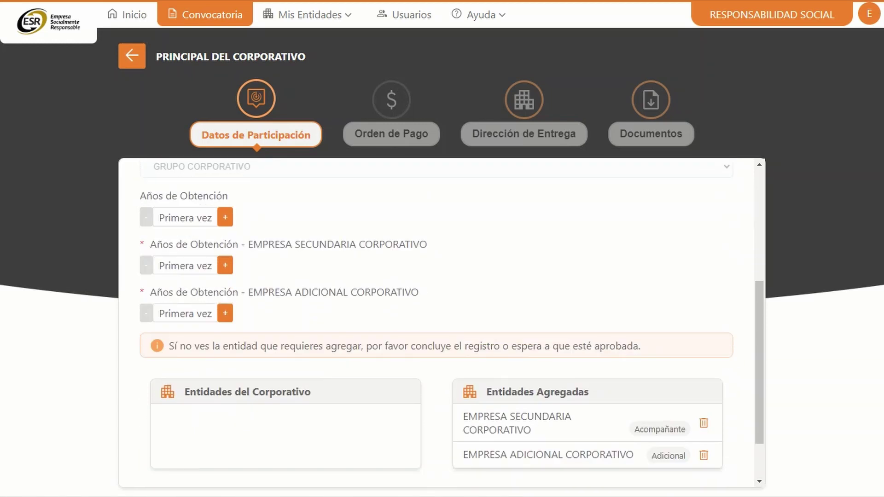
# - Review the Entidades Agregadas and the Años de Obtención of the secondary and additional companies, and continue to Orden de Pago
pyautogui.moveTo(487, 392); pyautogui.dragTo(589, 391)
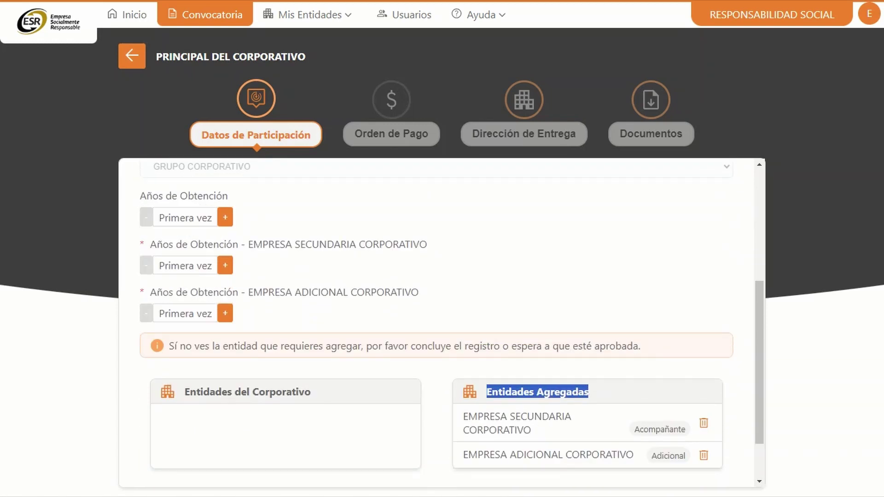
pyautogui.click(594, 393)
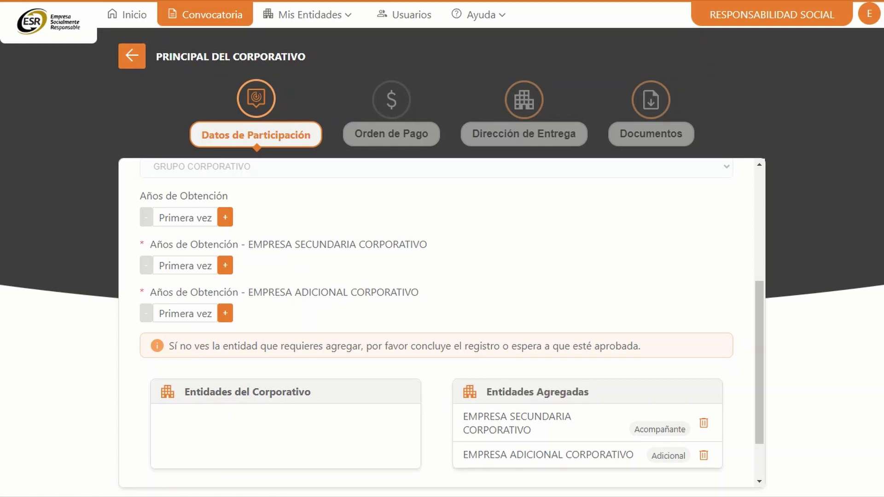
pyautogui.moveTo(150, 244); pyautogui.dragTo(428, 244)
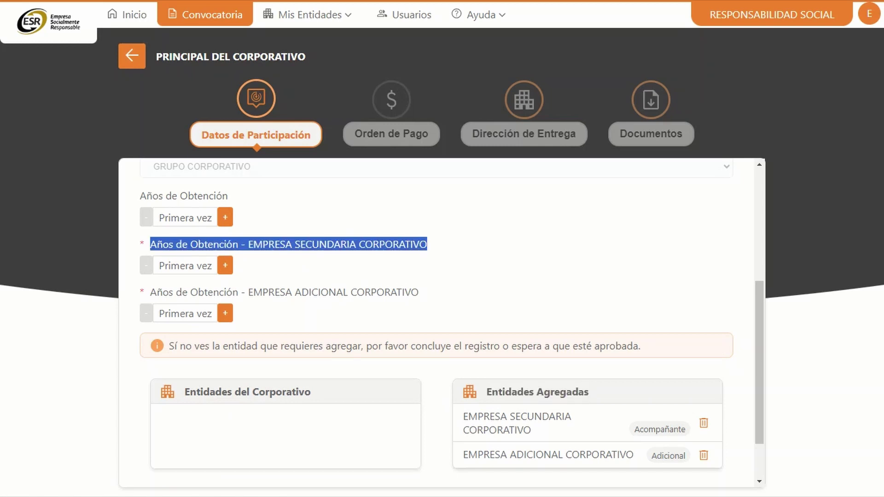
pyautogui.moveTo(150, 292); pyautogui.dragTo(419, 293)
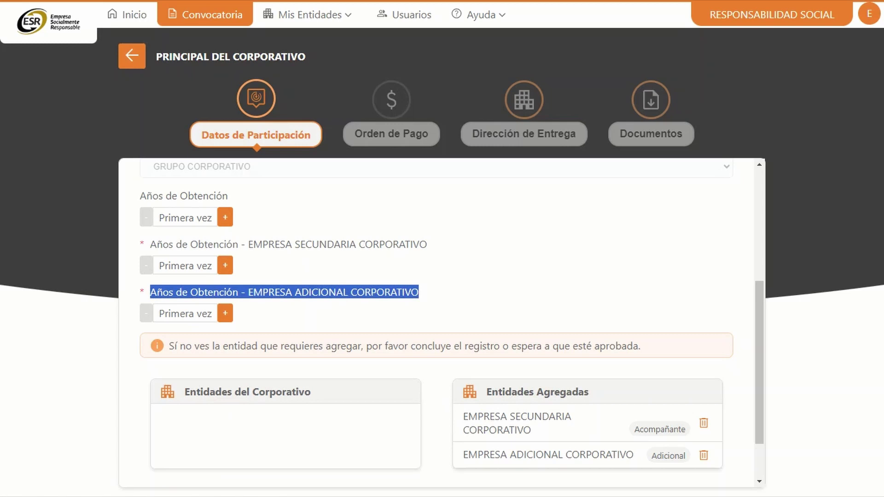
pyautogui.moveTo(159, 314); pyautogui.dragTo(211, 314)
pyautogui.click(176, 266)
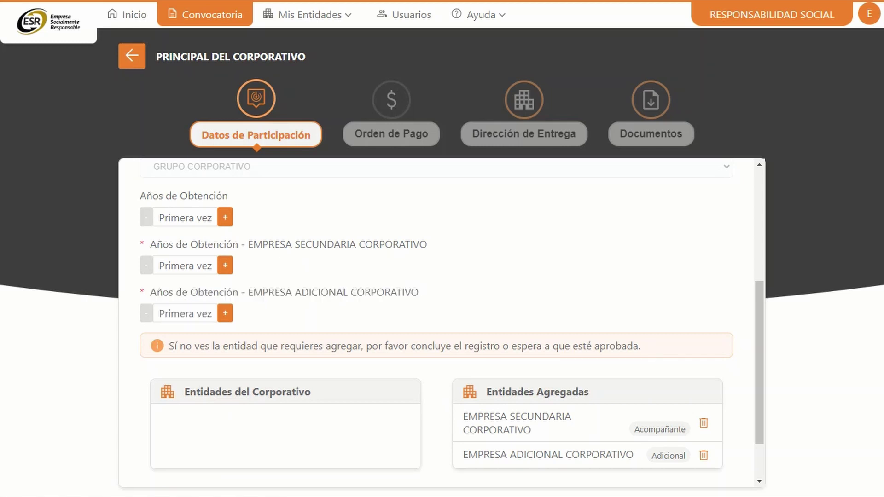
pyautogui.doubleClick(176, 265)
pyautogui.tripleClick(177, 266)
pyautogui.click(184, 266)
pyautogui.scroll(-2, 442, 322)
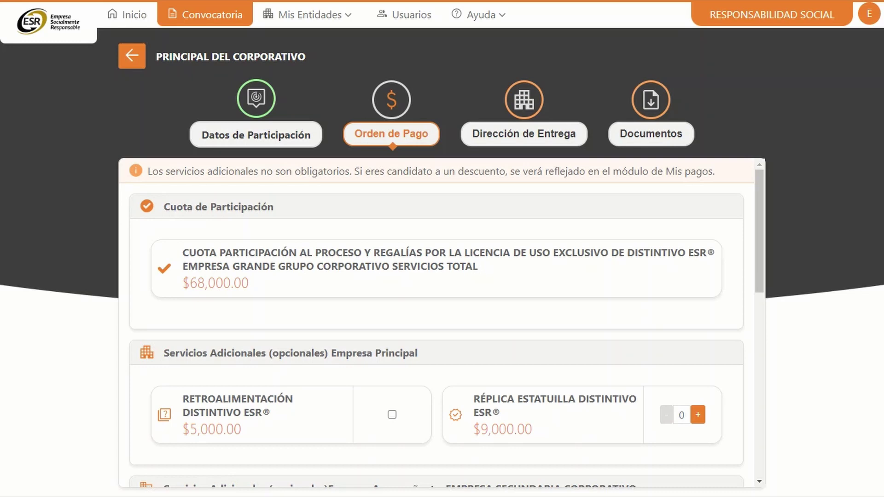
# - Review the participation fees, optional services and total for all three companies, and continue to Dirección de Entrega without adding services
pyautogui.scroll(-2, 442, 323)
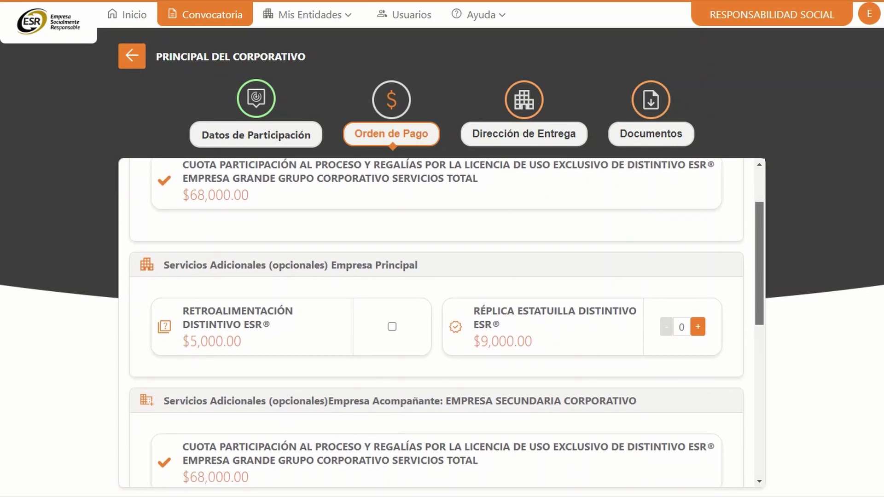
pyautogui.scroll(2, 442, 323)
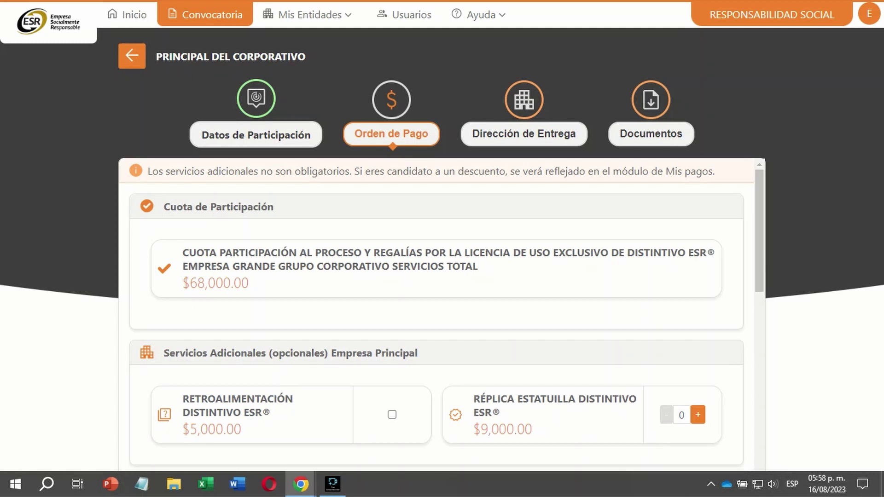
pyautogui.scroll(-3, 760, 276)
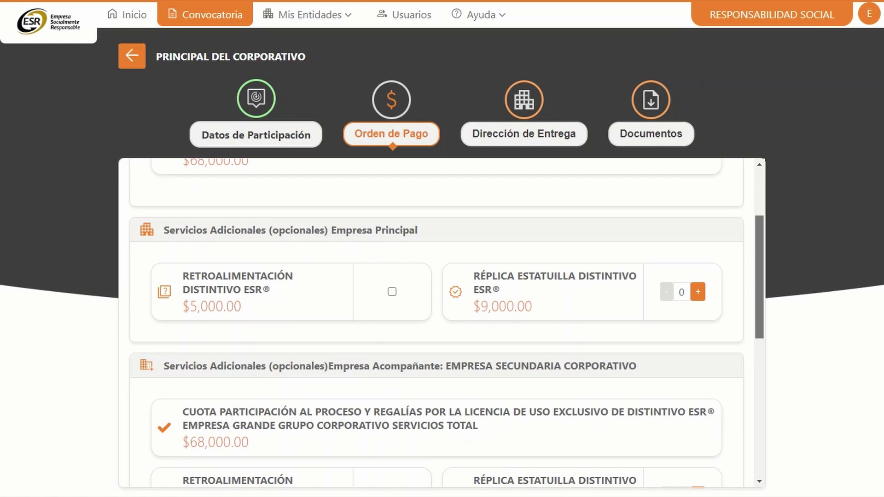
pyautogui.scroll(-1, 442, 323)
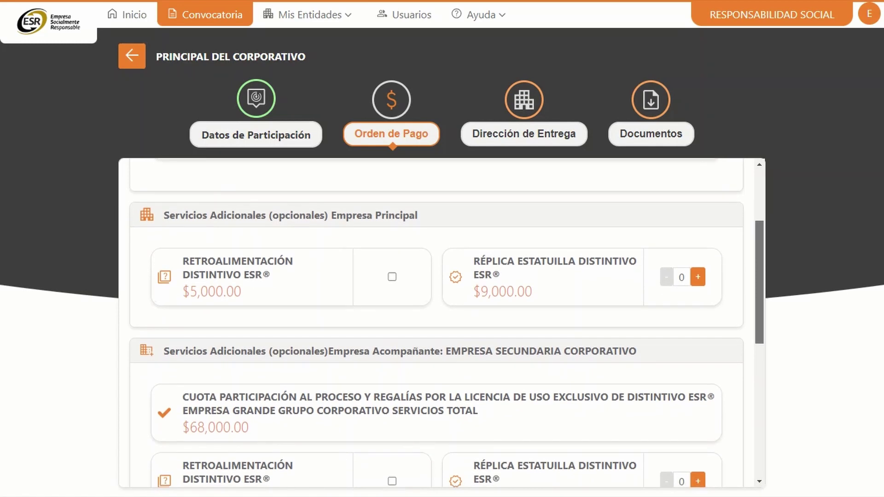
pyautogui.scroll(-2, 442, 322)
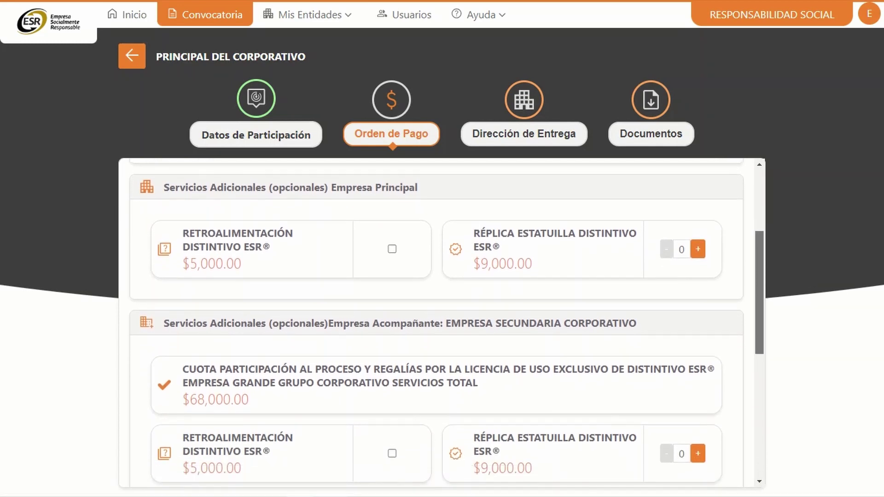
pyautogui.scroll(-1, 442, 322)
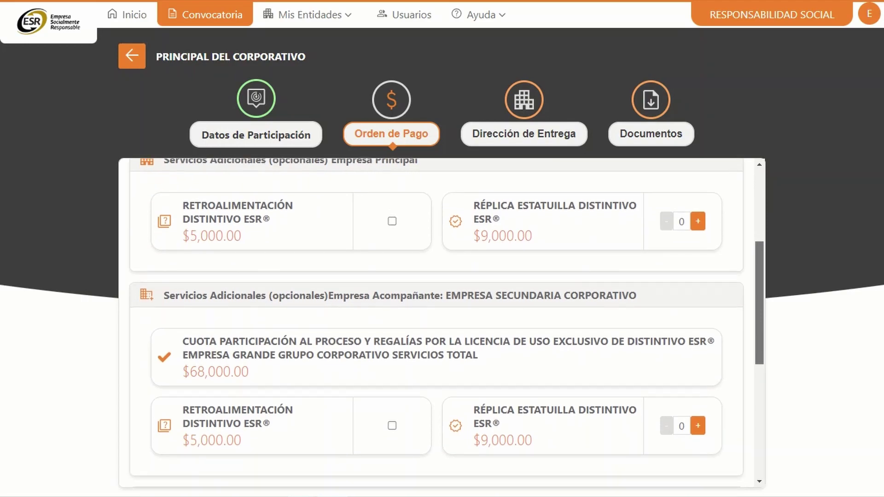
pyautogui.scroll(-1, 442, 322)
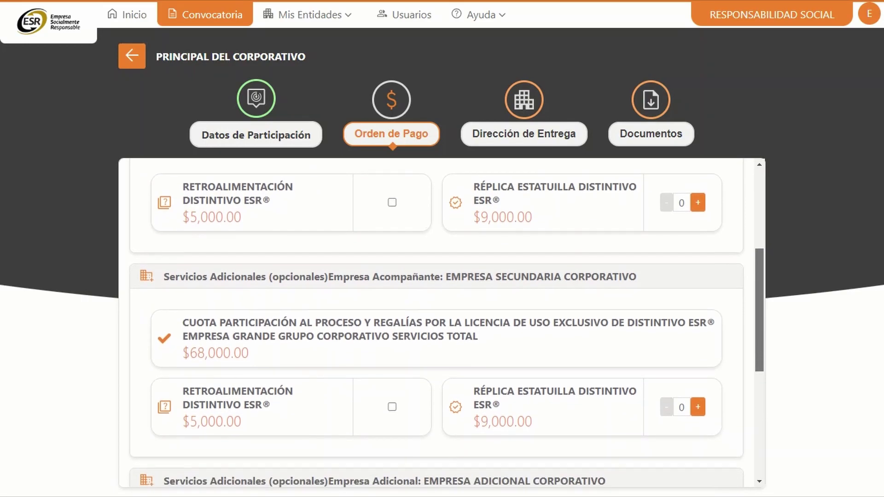
pyautogui.scroll(-1, 442, 323)
pyautogui.scroll(-2, 442, 323)
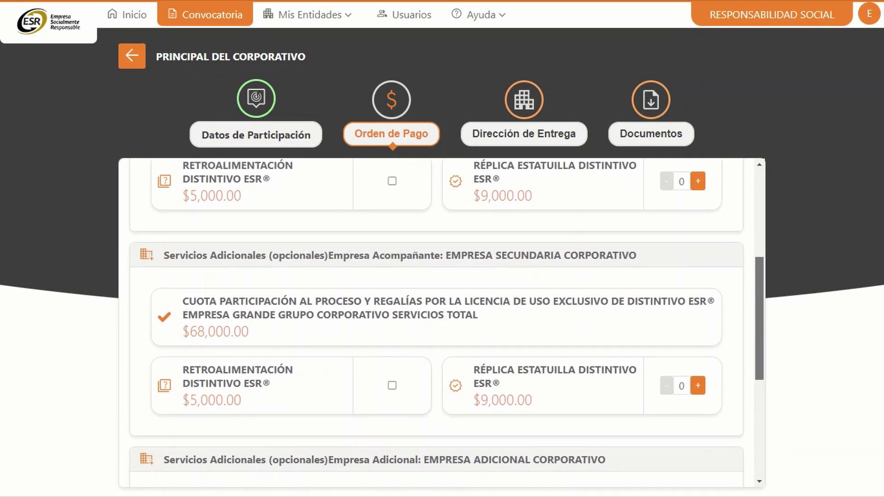
pyautogui.scroll(-3, 442, 322)
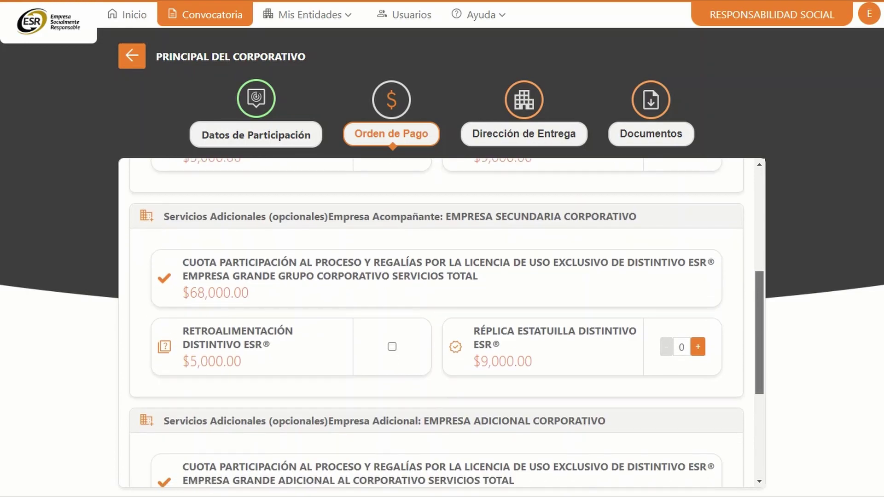
pyautogui.scroll(-2, 442, 323)
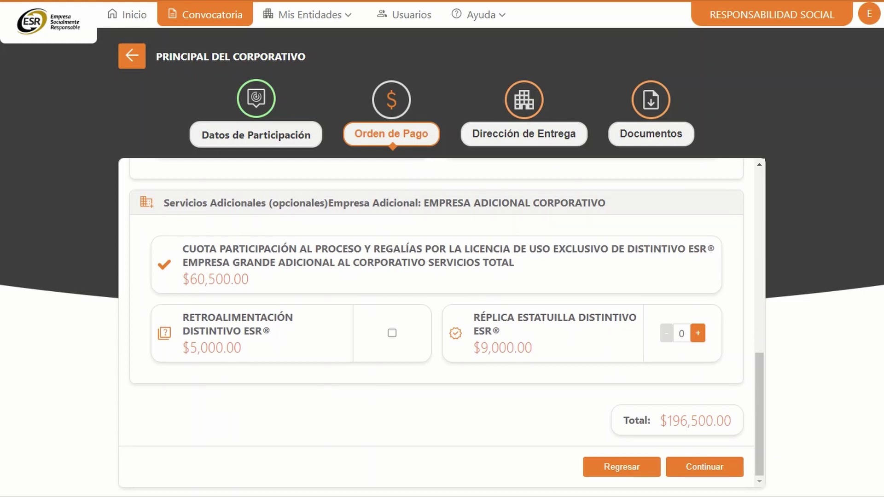
pyautogui.moveTo(660, 421); pyautogui.dragTo(732, 420)
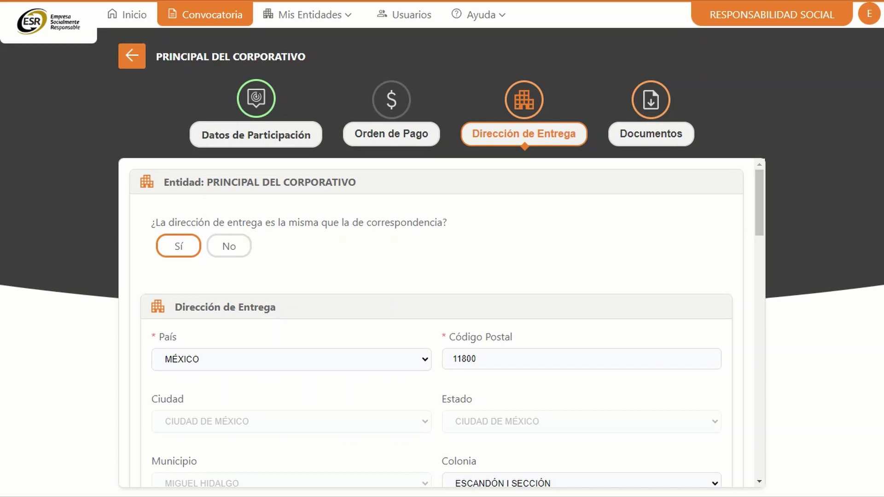
# - Review the delivery address of each company in the corporate group, keeping the correspondence addresses, and continue to Documentos
pyautogui.scroll(-2, 447, 323)
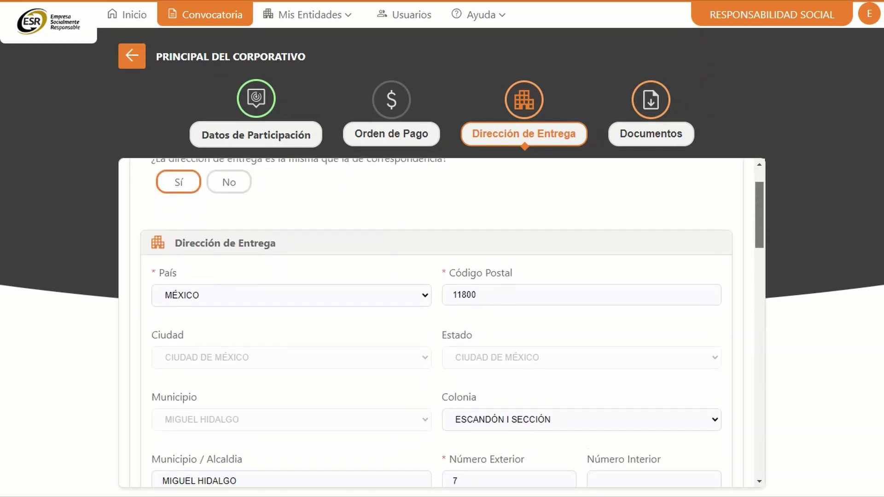
pyautogui.scroll(-2, 446, 323)
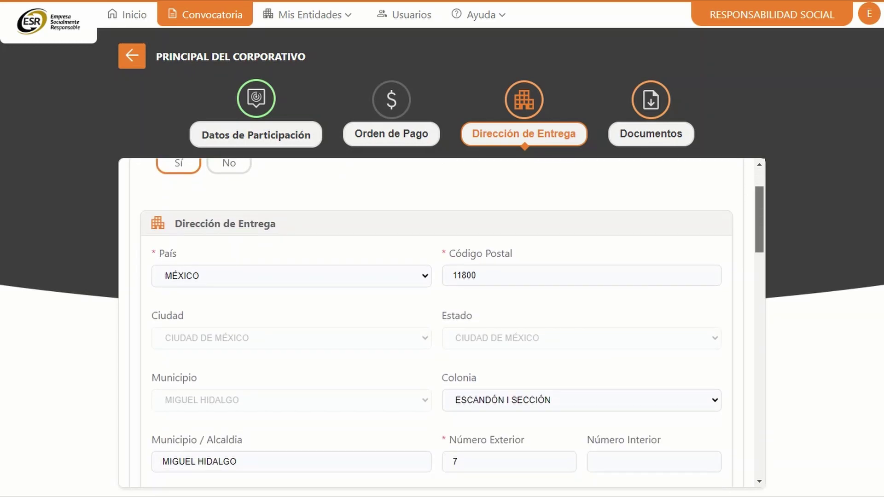
pyautogui.scroll(-2, 446, 323)
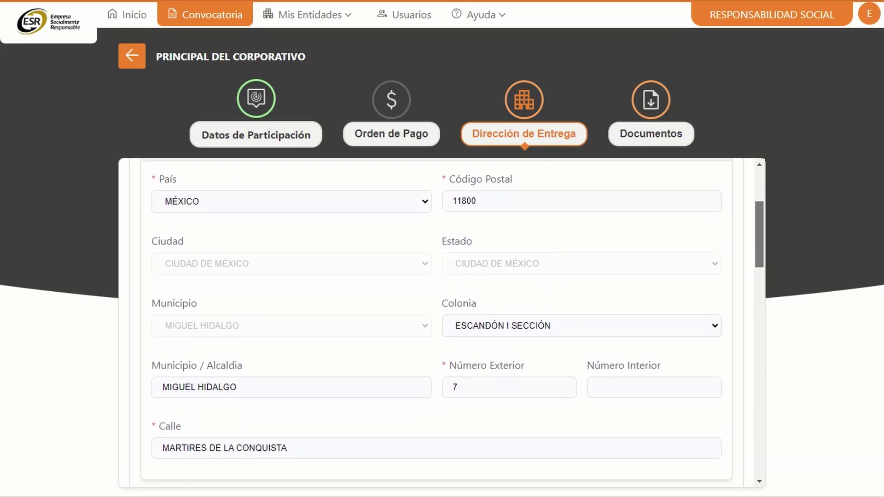
pyautogui.scroll(-2, 446, 323)
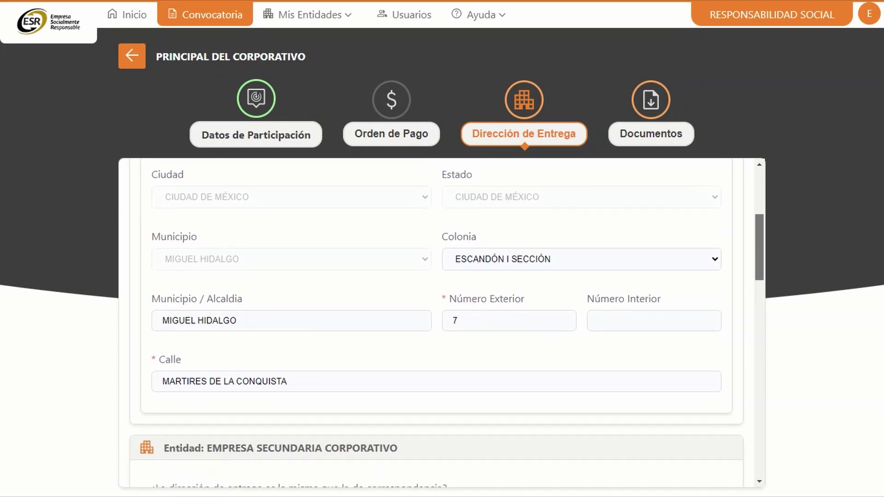
pyautogui.scroll(-4, 446, 324)
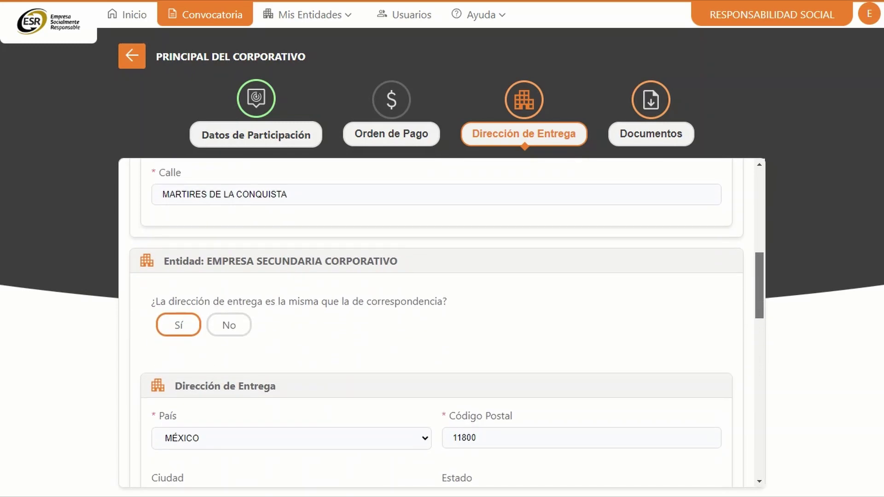
pyautogui.scroll(-1, 447, 323)
pyautogui.scroll(-12, 442, 323)
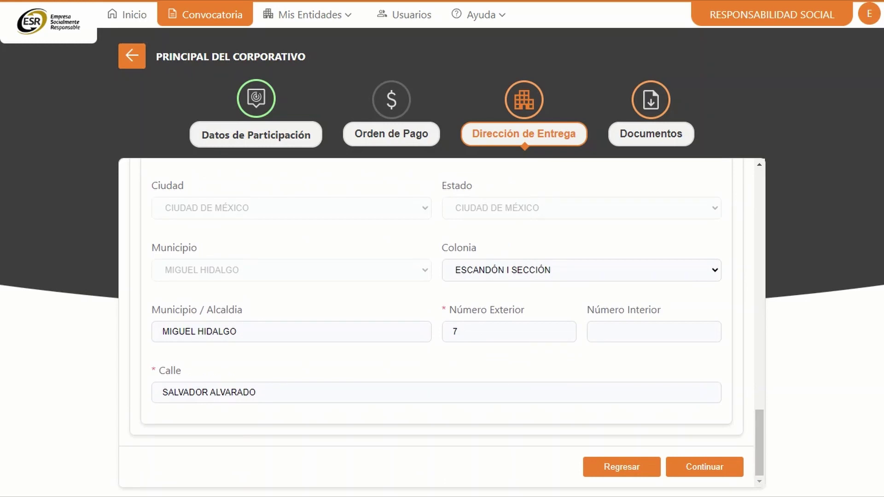
pyautogui.click(705, 467)
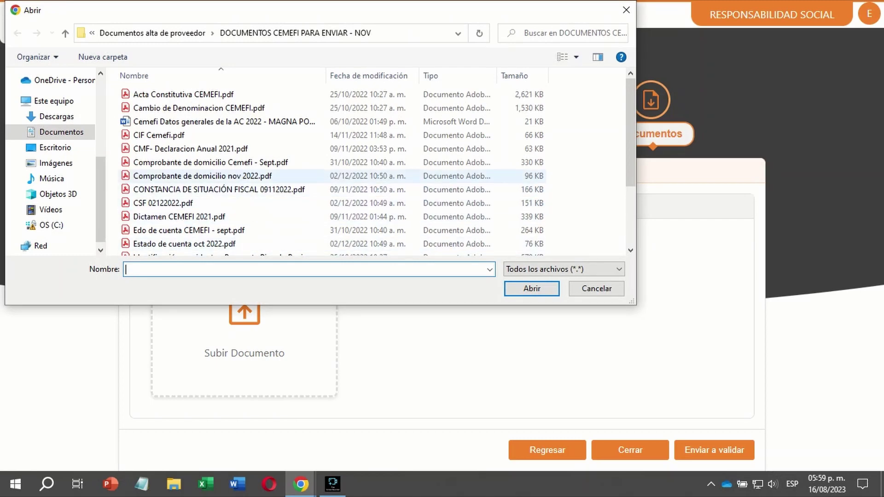
# - Upload CIF Cemefi.pdf as the CARTA DE MOTIVOS and submit the participation for validation
pyautogui.click(159, 135)
pyautogui.press('Return')
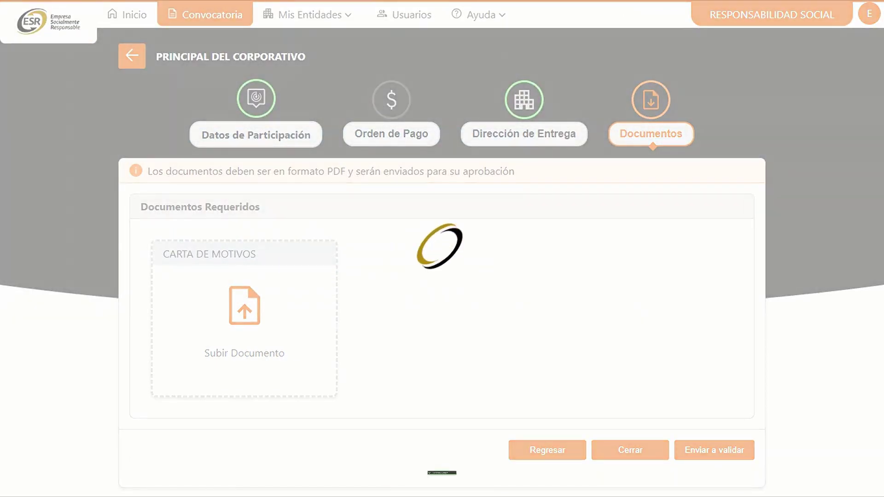
pyautogui.scroll(-1, 442, 322)
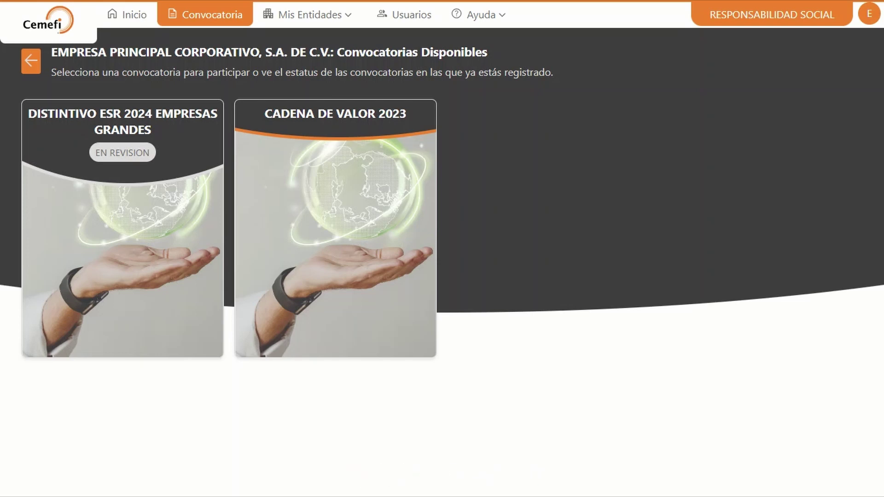
# - Check the status of DISTINTIVO ESR 2024 EMPRESAS GRANDES for the principal company and return to the Convocatoria company list
pyautogui.moveTo(96, 153); pyautogui.dragTo(150, 153)
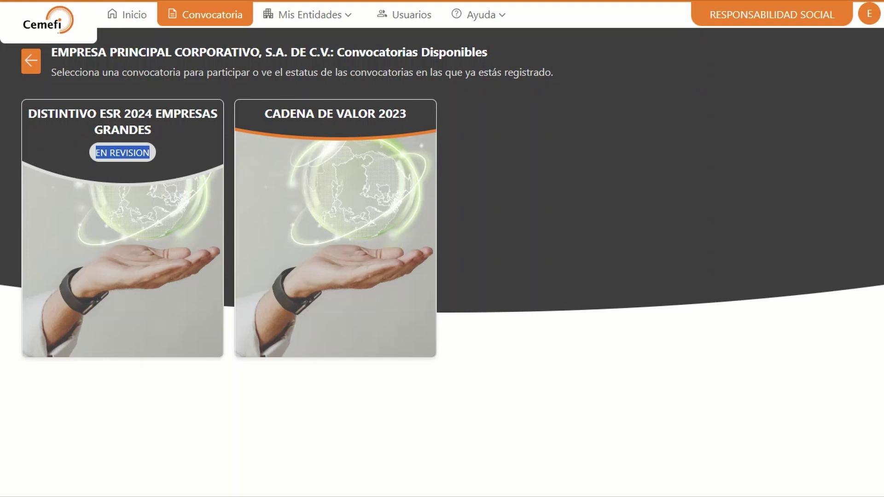
pyautogui.click(31, 61)
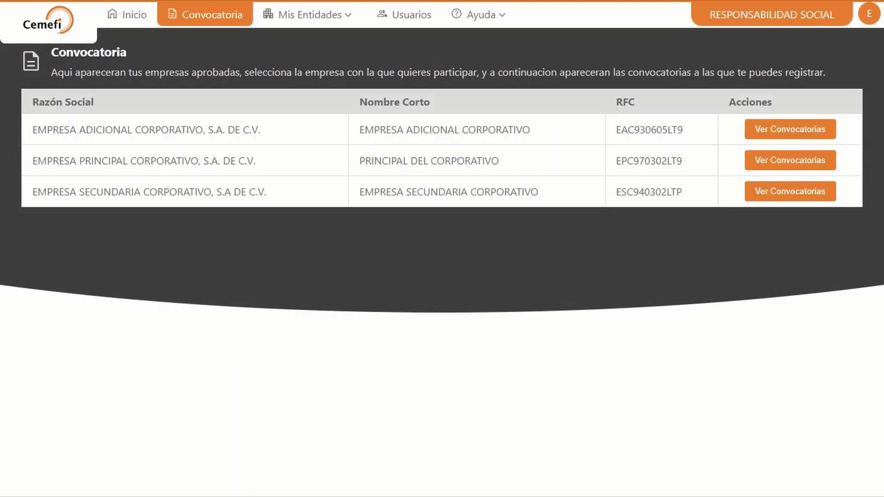